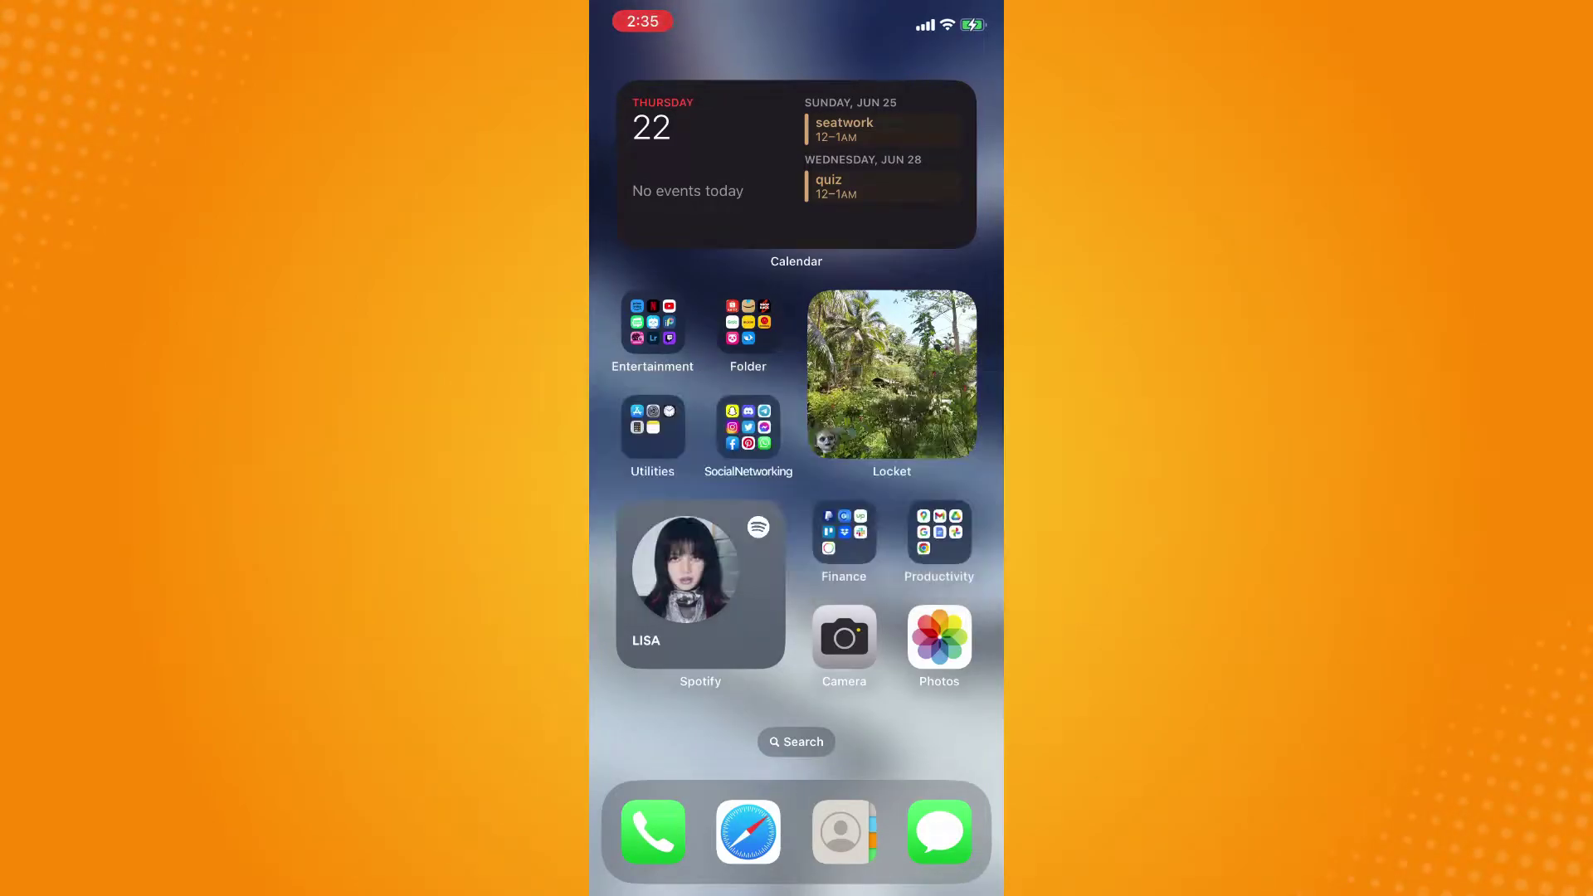
# Step: Launch App Store from the Utilities folder to check Viber Messenger's version 20.3.0
pyautogui.click(654, 425)
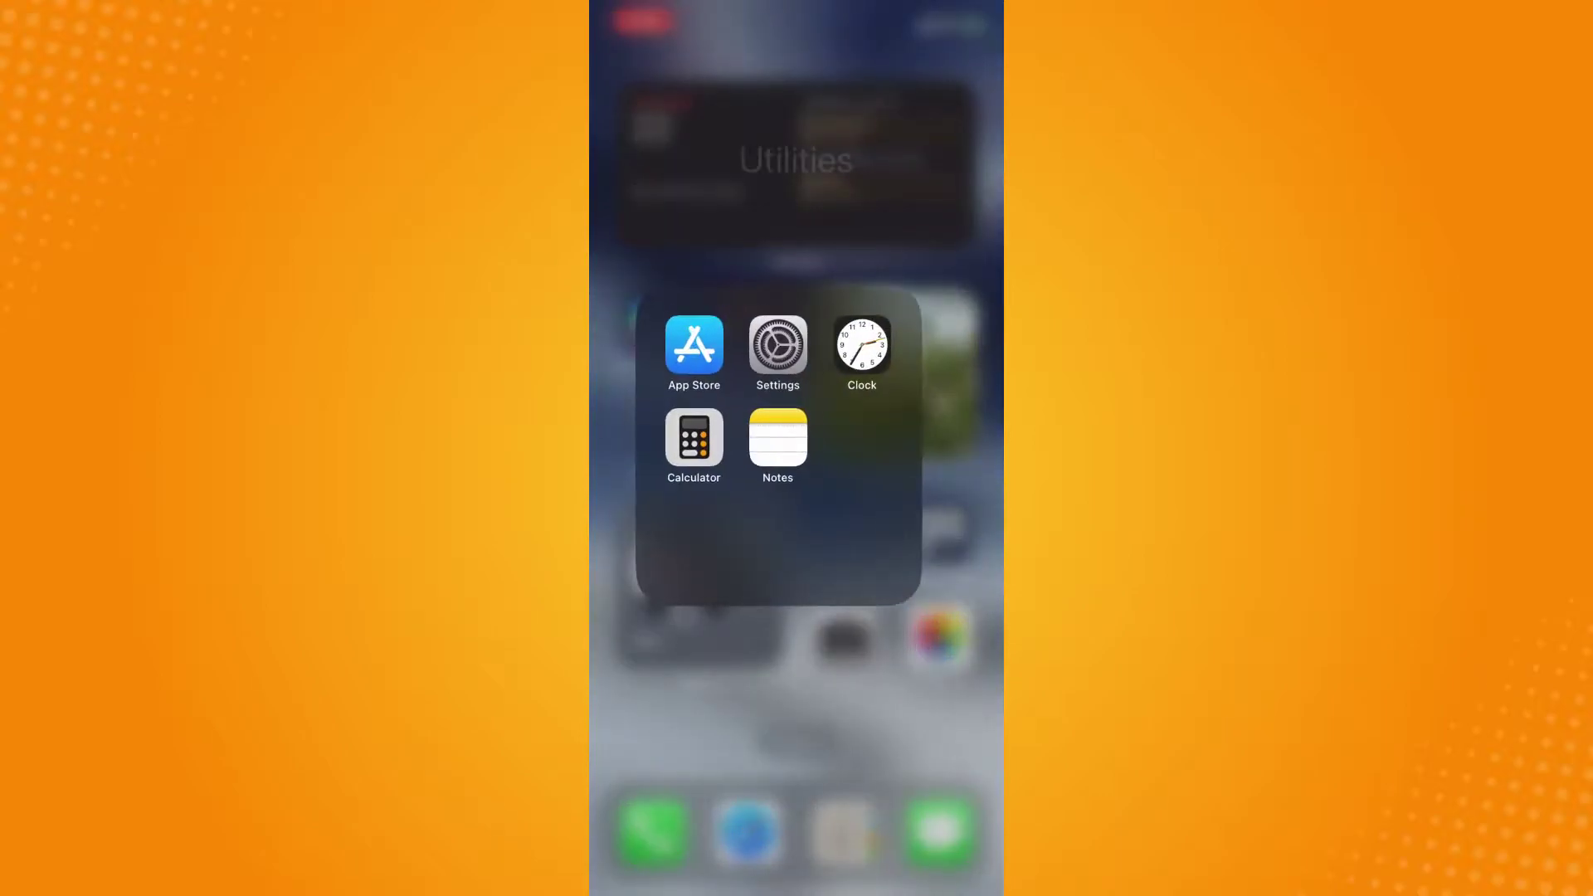
pyautogui.click(693, 344)
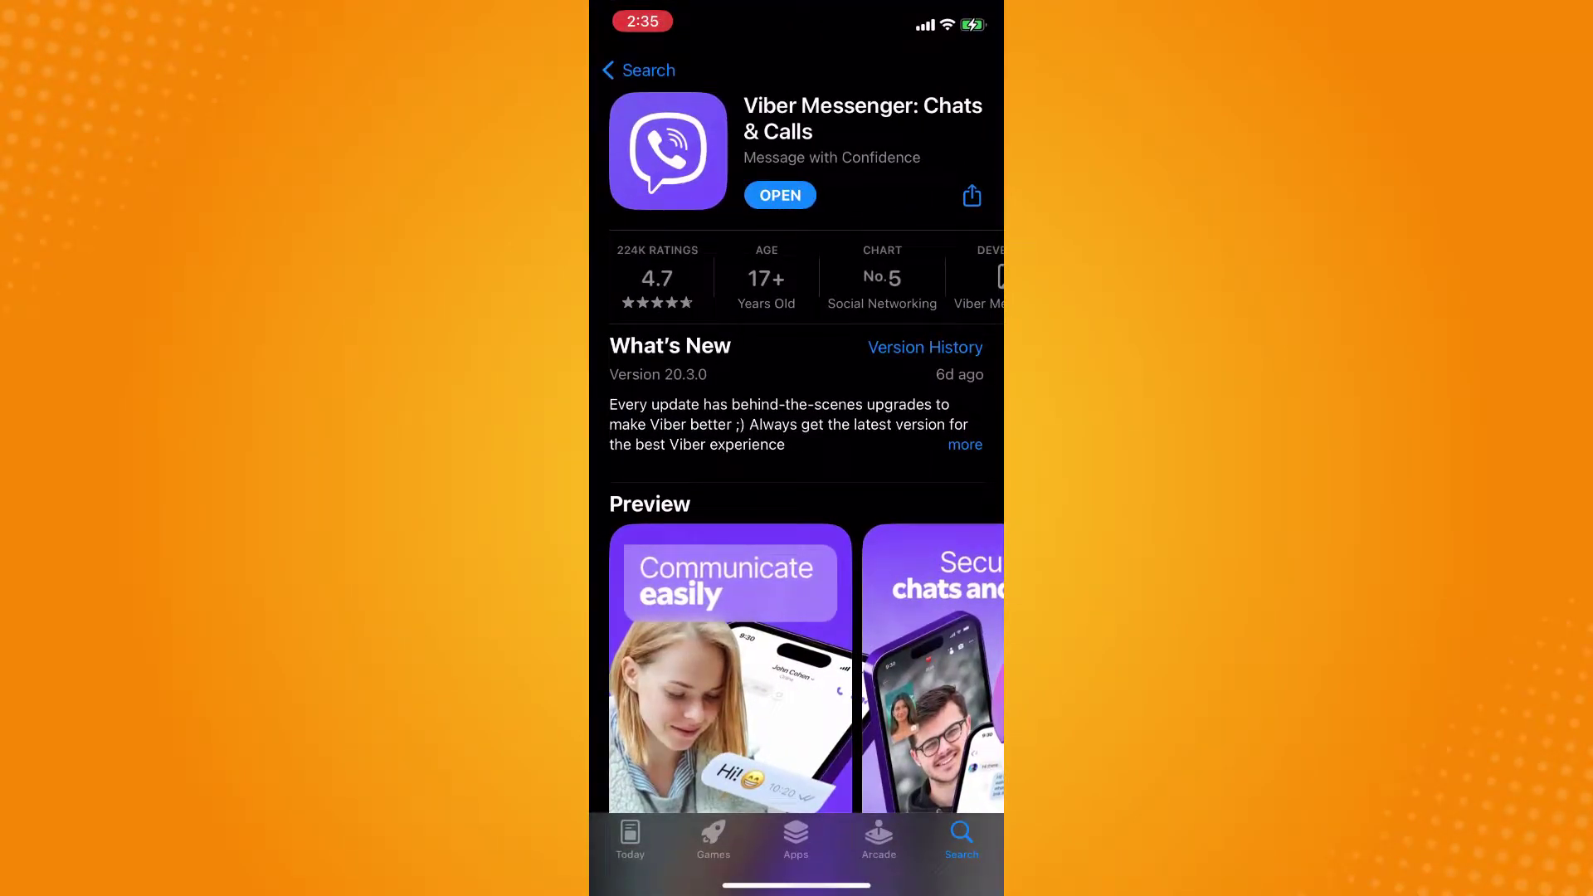
# Step: Return to the Settings root list and show Viber's app permissions page
pyautogui.moveTo(796, 886); pyautogui.dragTo(797, 560)
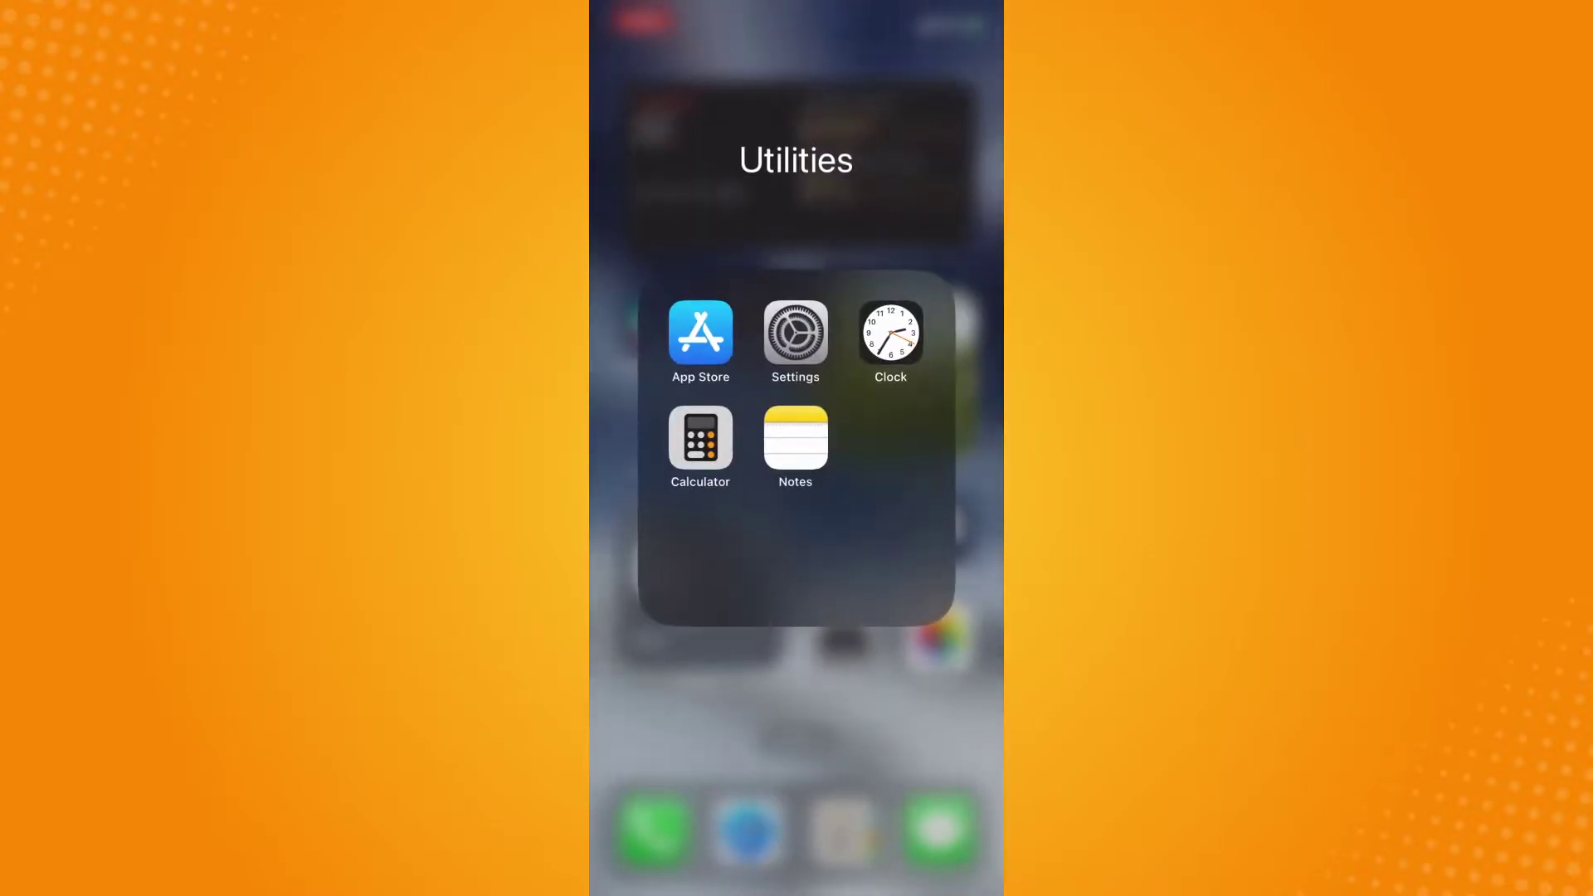
pyautogui.click(796, 333)
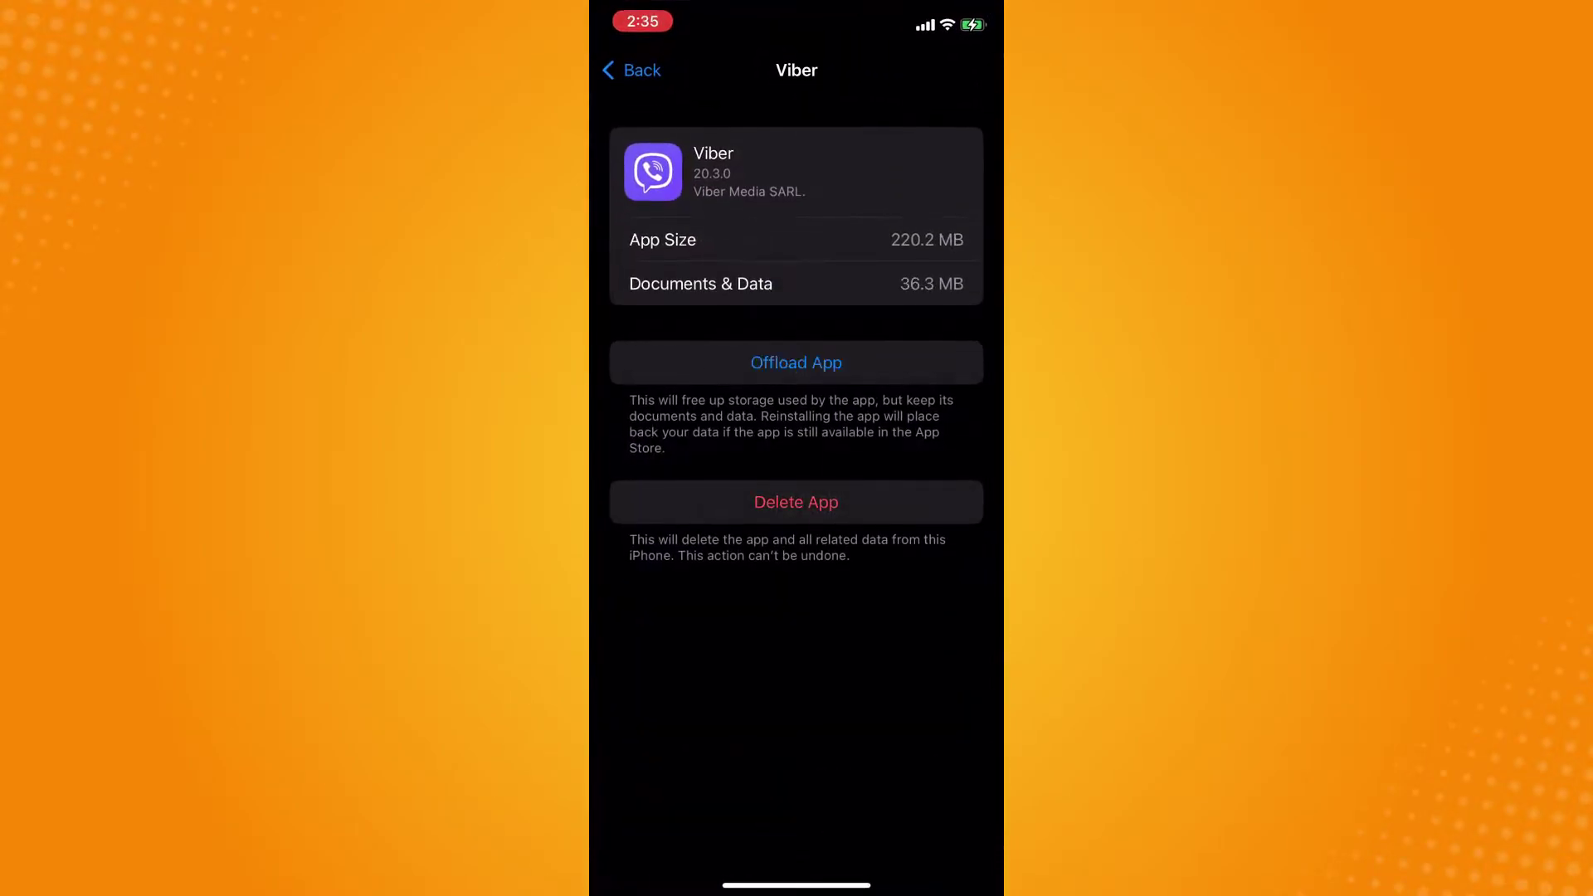
pyautogui.click(628, 70)
pyautogui.click(634, 71)
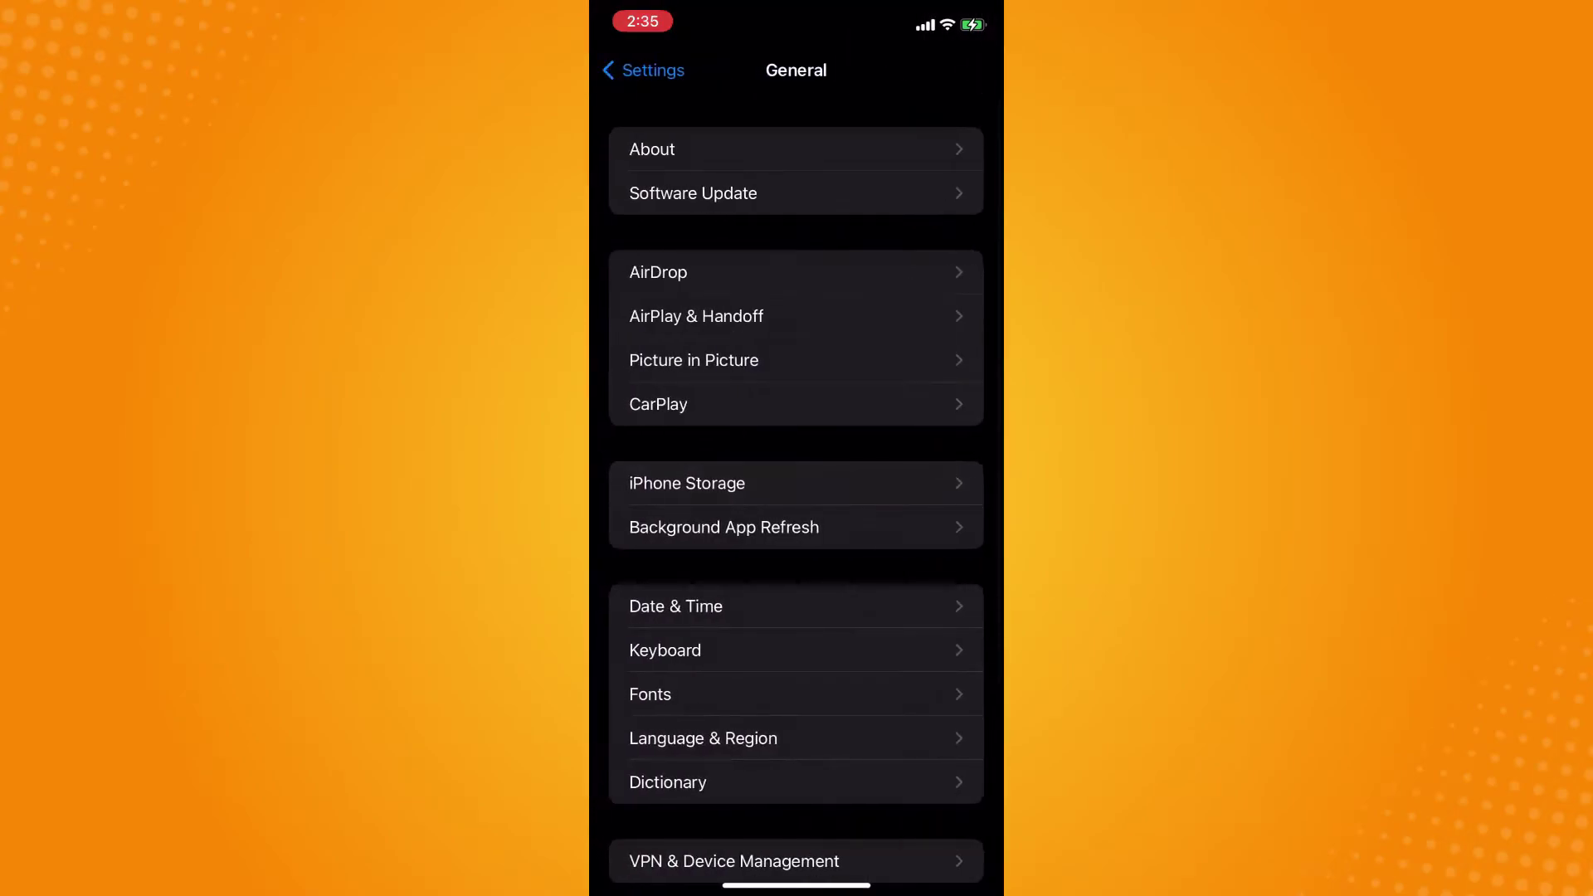
pyautogui.scroll(-5, 796, 498)
pyautogui.click(635, 70)
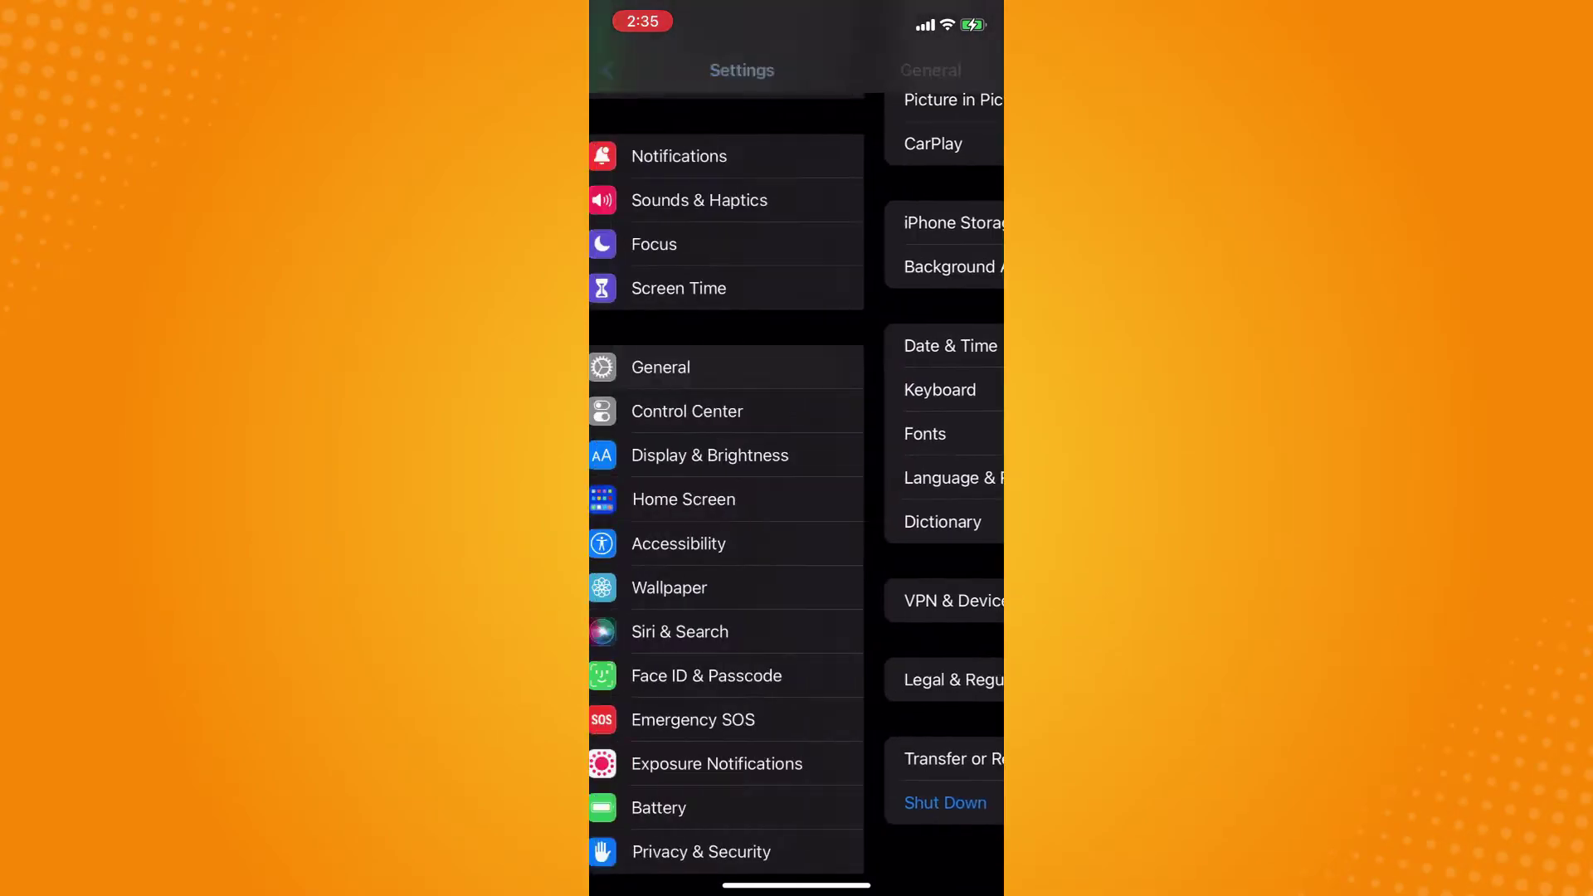
pyautogui.scroll(-10, 797, 498)
pyautogui.scroll(-10, 797, 498)
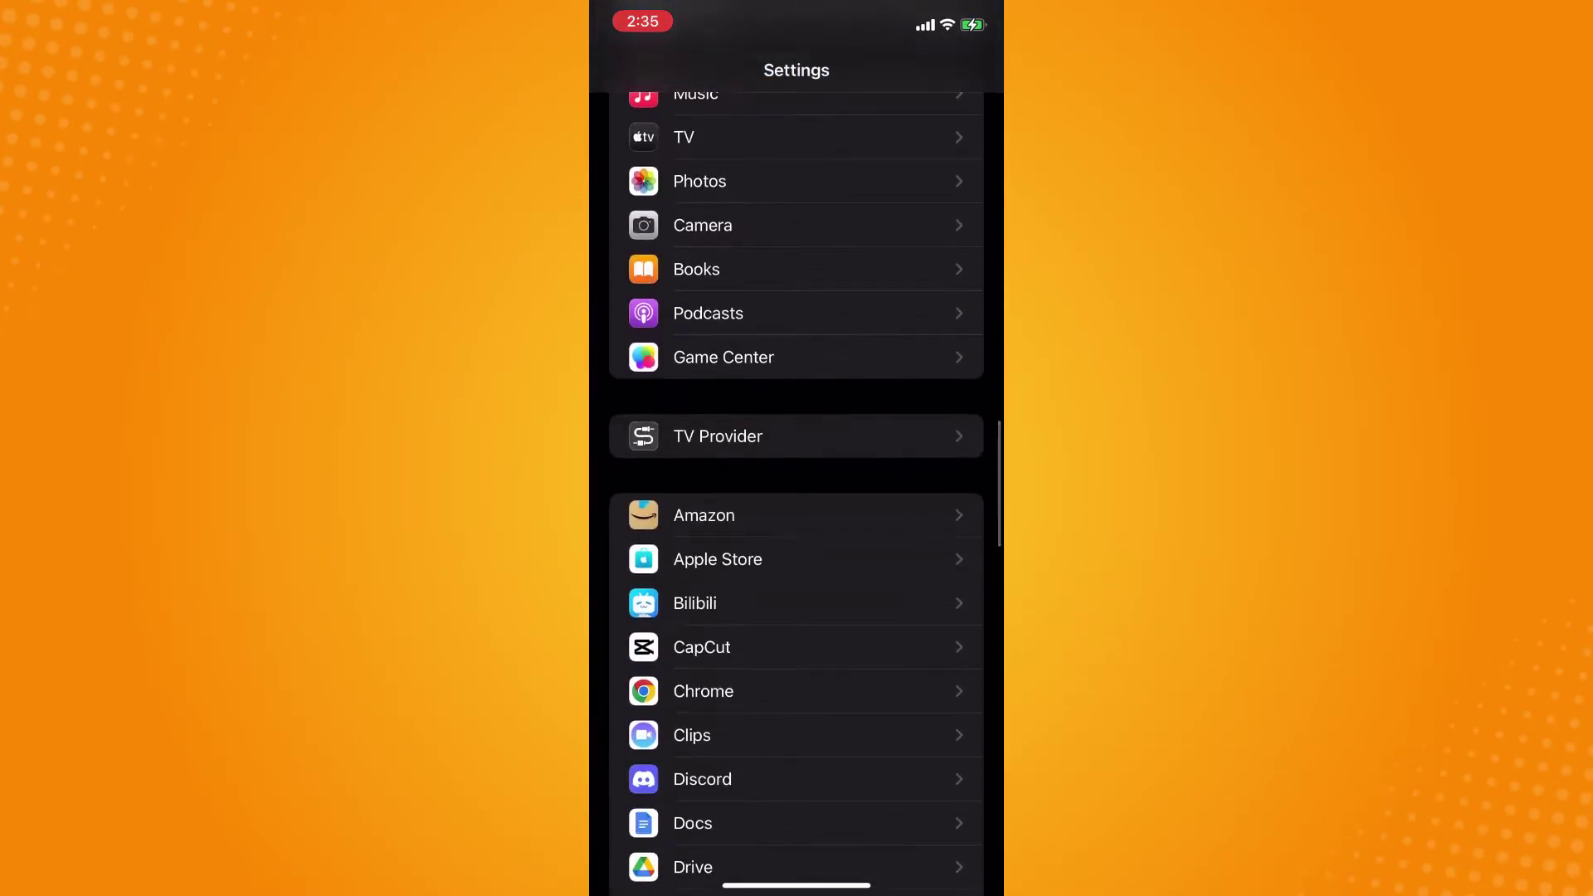
pyautogui.scroll(-15, 797, 498)
pyautogui.click(746, 580)
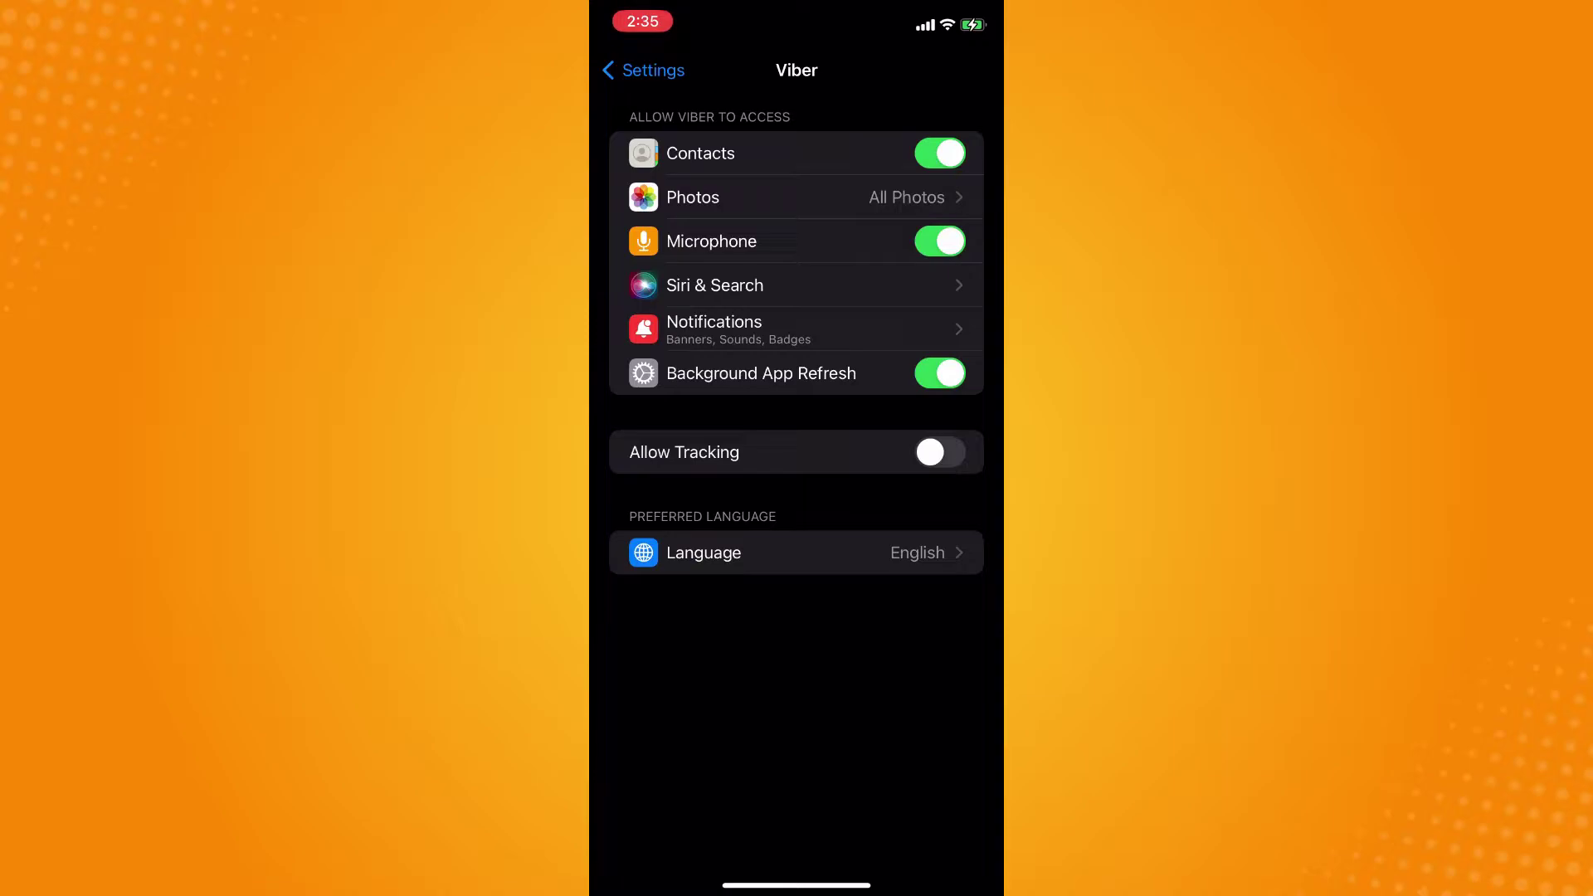
# Step: Change Viber's Photos access to Selected Photos, then to None
pyautogui.click(797, 197)
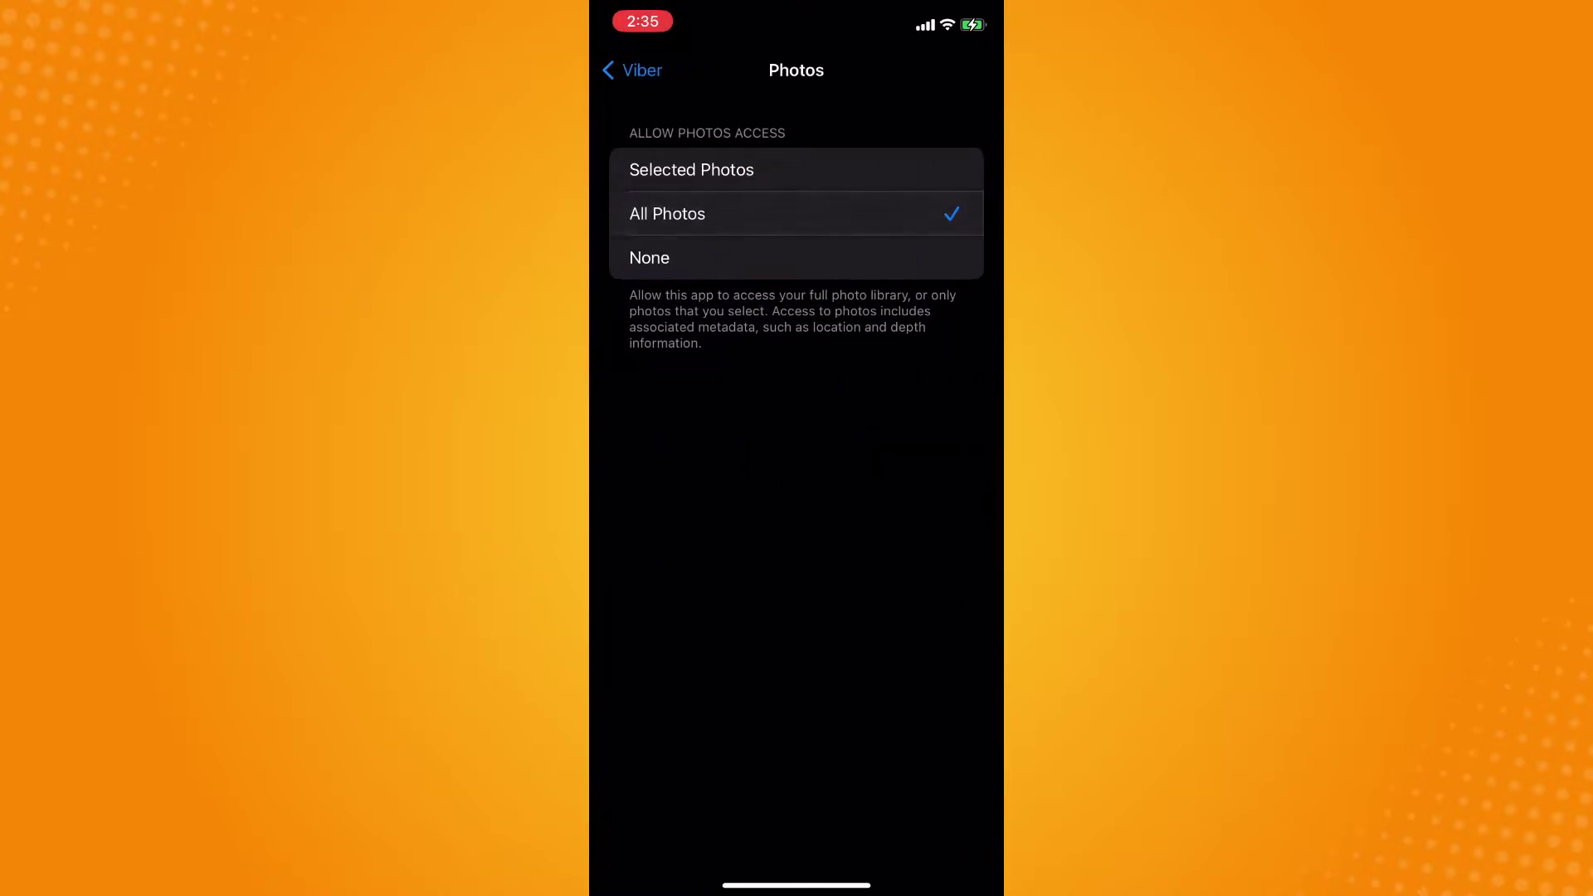
pyautogui.click(691, 170)
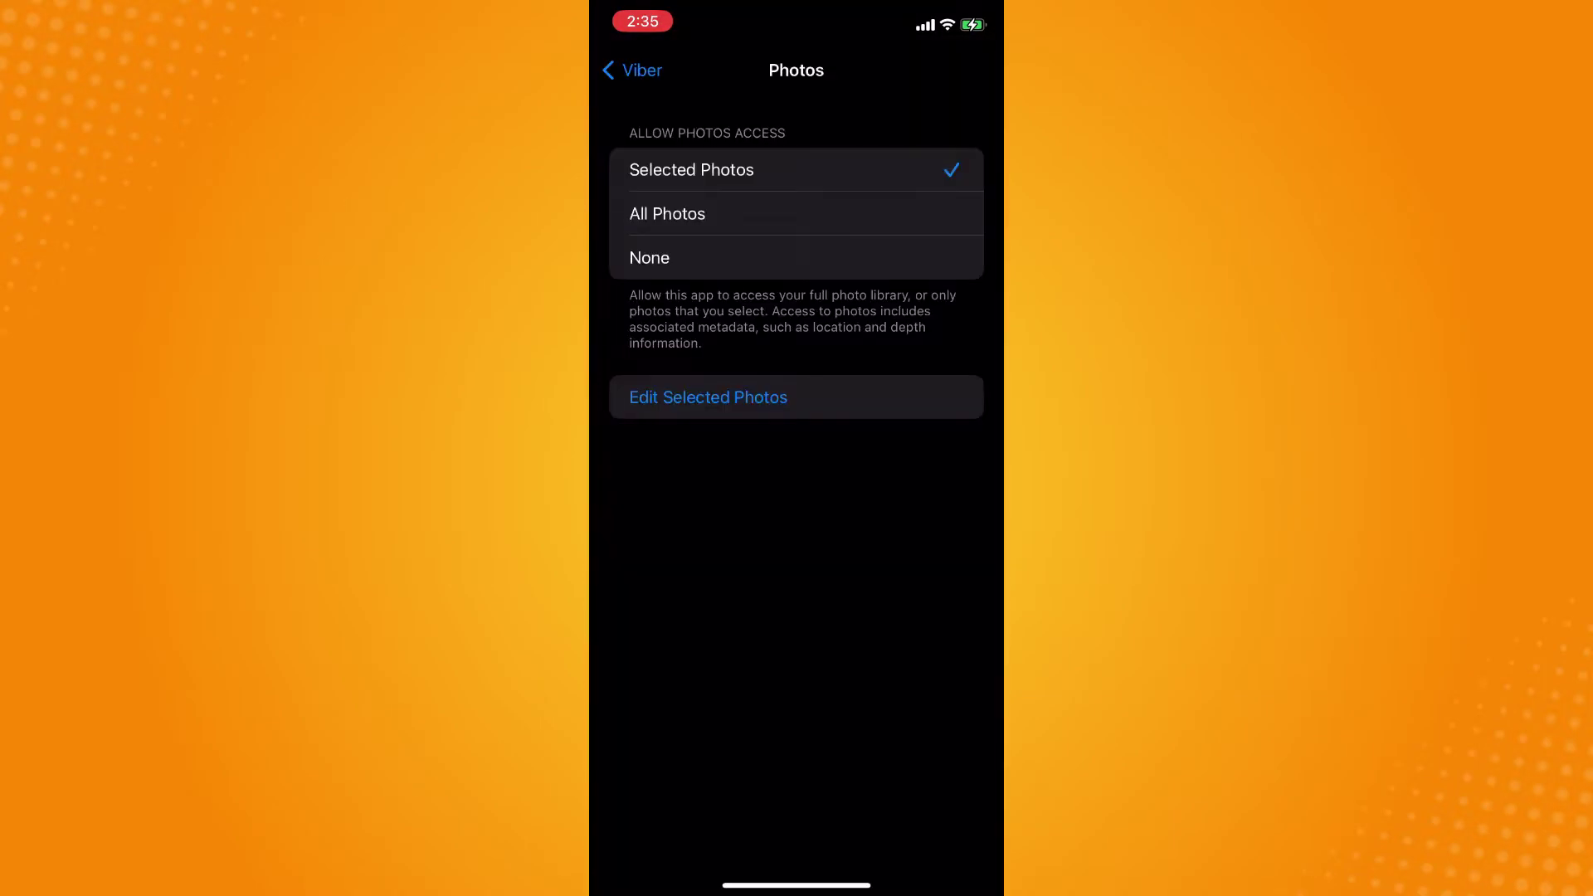
pyautogui.click(651, 257)
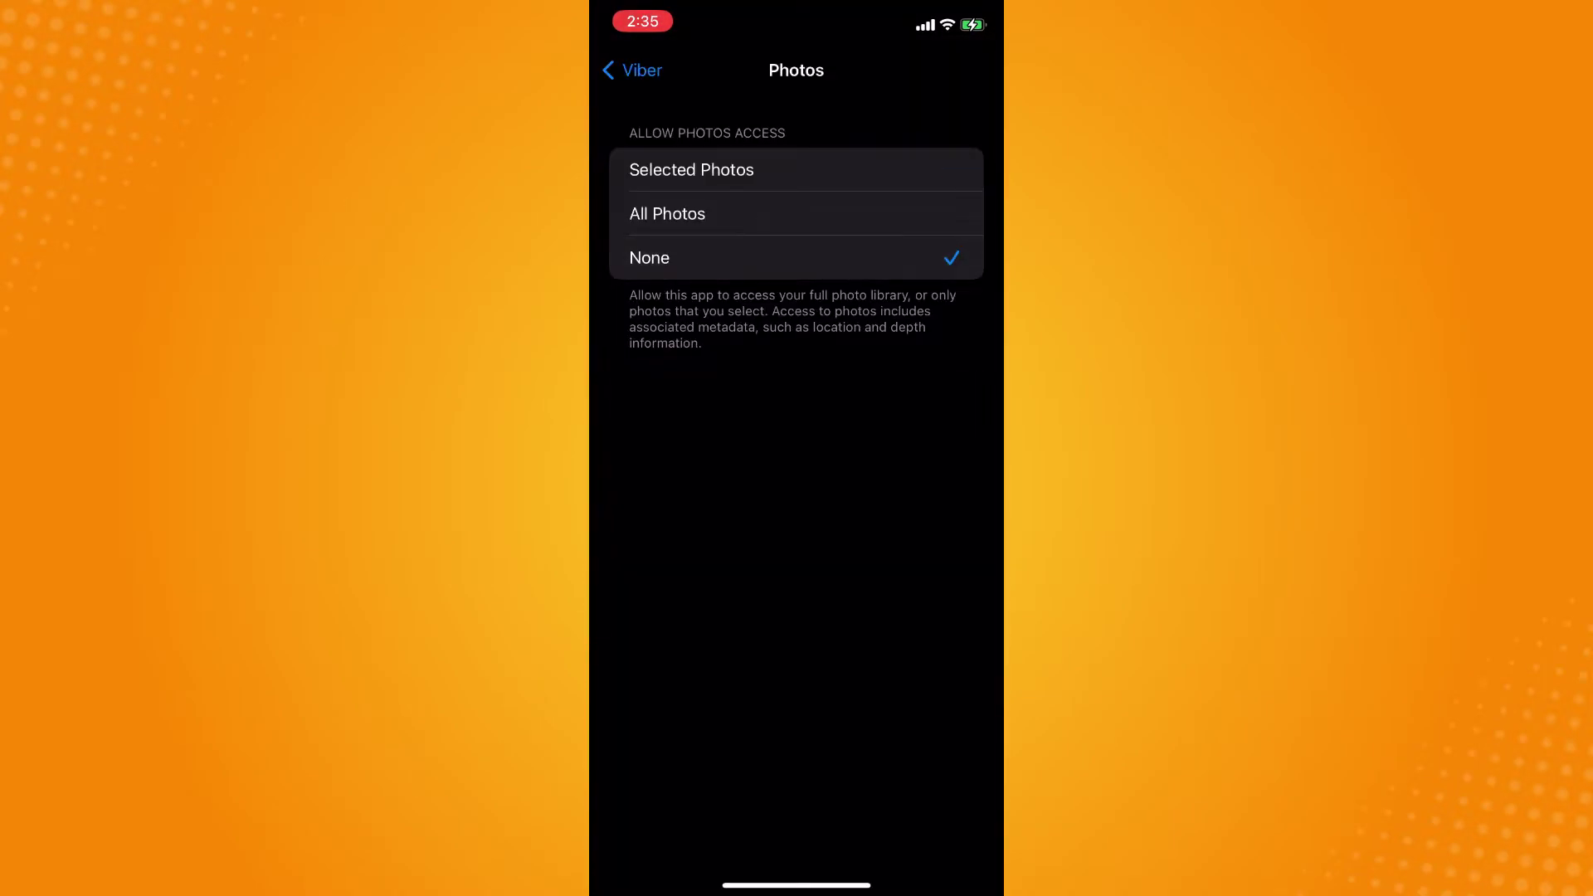